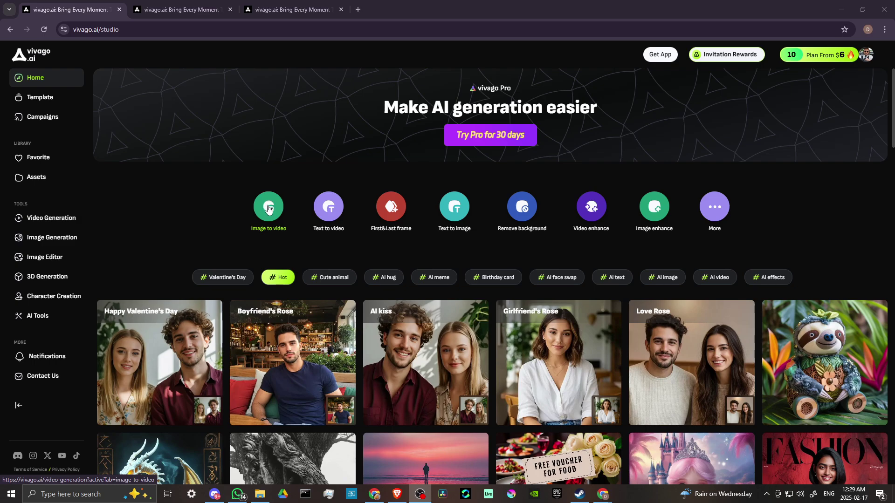
# On the Video Generation page, replace the skyline picture with the imagegf DJ-and-golden-fish image.
pyautogui.click(46, 217)
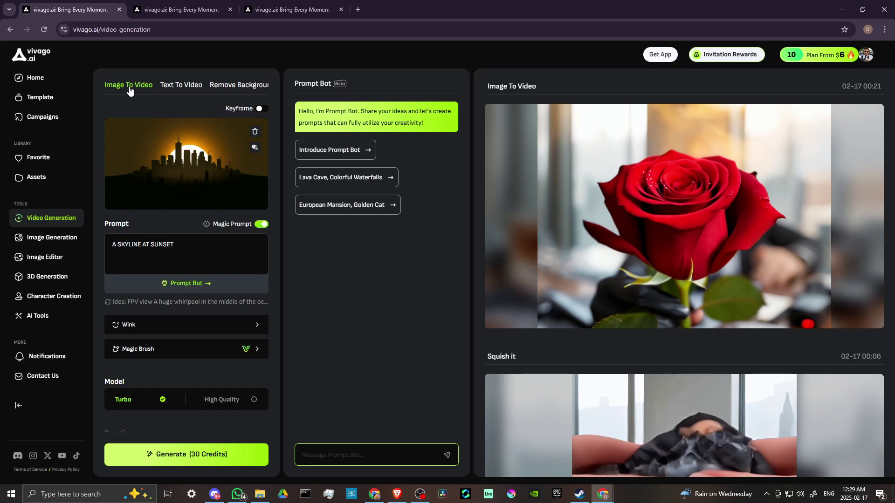
pyautogui.click(255, 132)
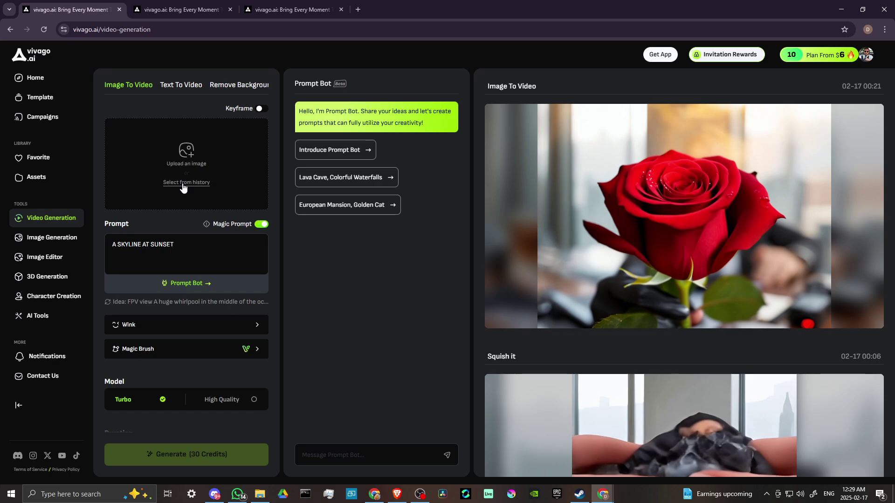
pyautogui.click(184, 159)
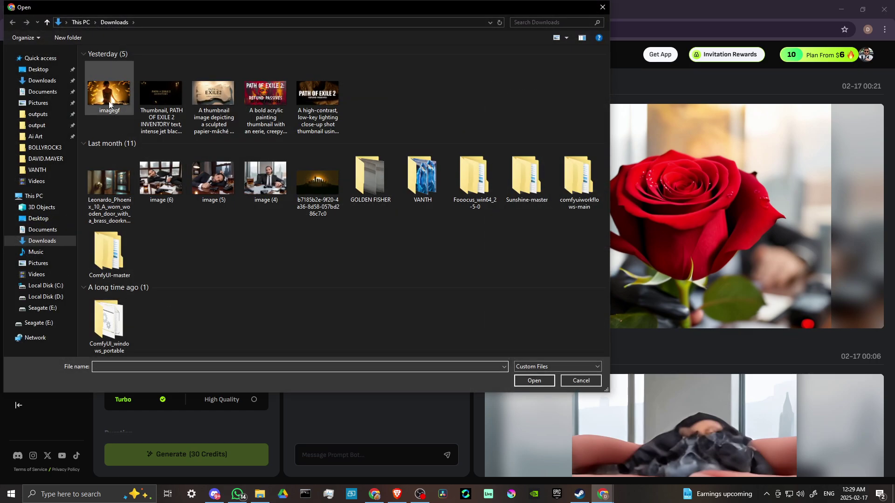
pyautogui.doubleClick(109, 96)
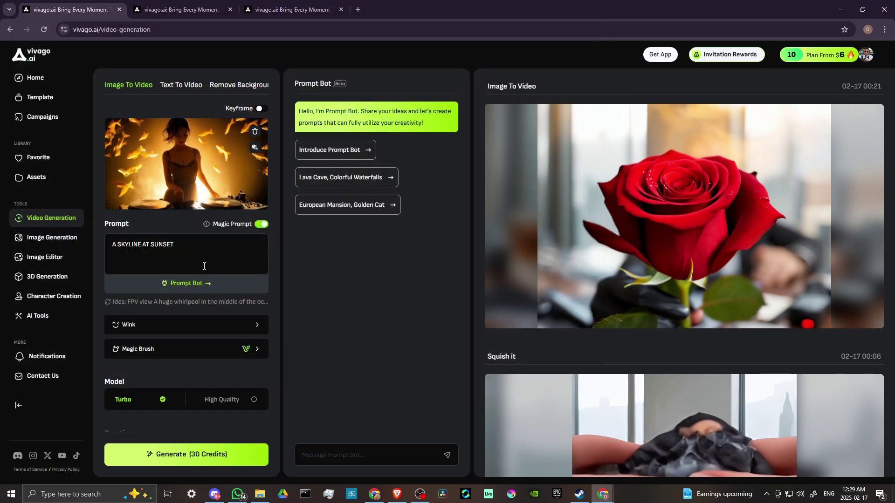
# Overwrite the prompt with 'A DANCING DJ SURROUNDED BY FLOATING GOLDEN FISH', leaving Magic Prompt on.
pyautogui.tripleClick(174, 245)
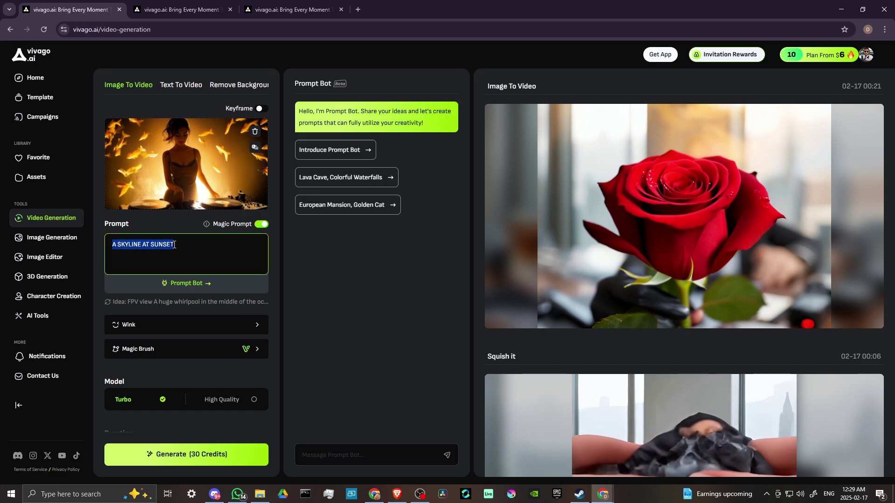
pyautogui.write('A D')
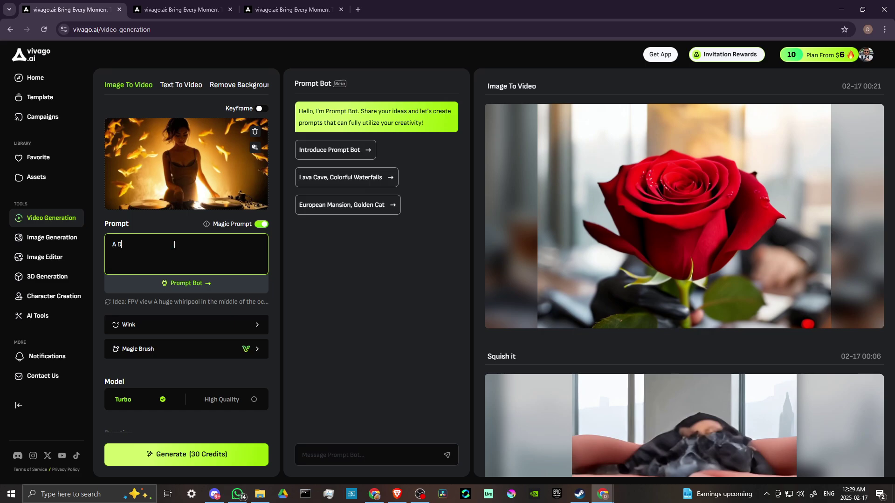
pyautogui.write('ANCING DJ SURROUNDED BY FLO')
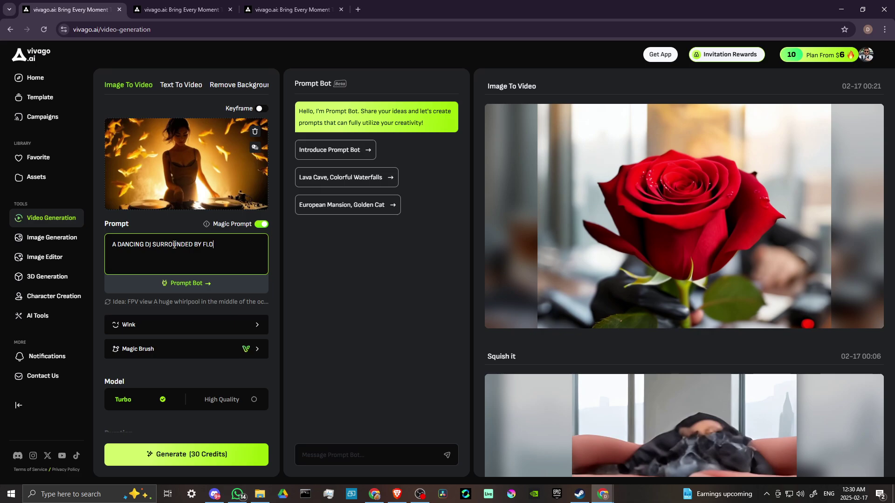
pyautogui.write('ATING GOLDEN FISH')
pyautogui.click(261, 224)
pyautogui.click(262, 225)
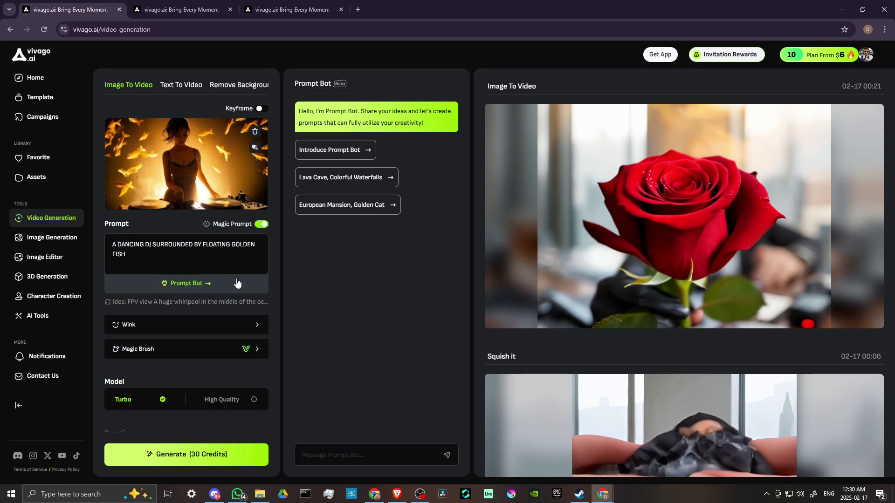
# Copy the golden-fish prompt into Prompt Bot and send it for enhancement.
pyautogui.click(338, 456)
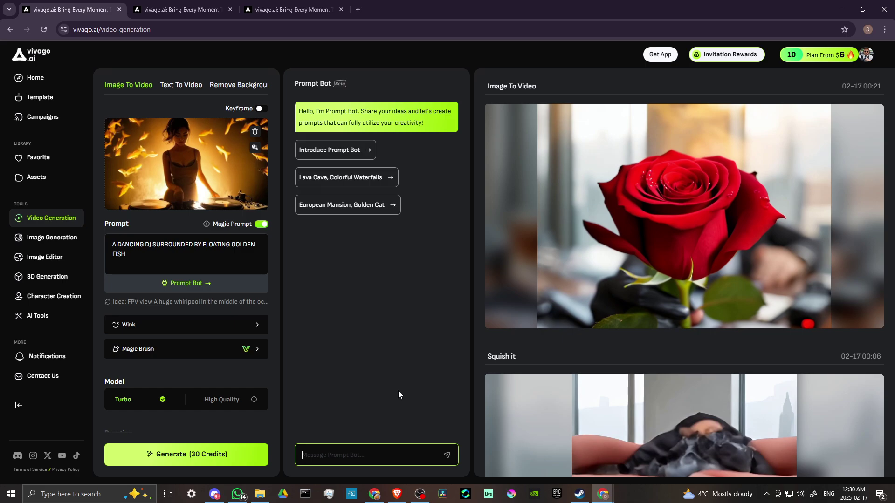
pyautogui.moveTo(143, 258); pyautogui.dragTo(88, 231)
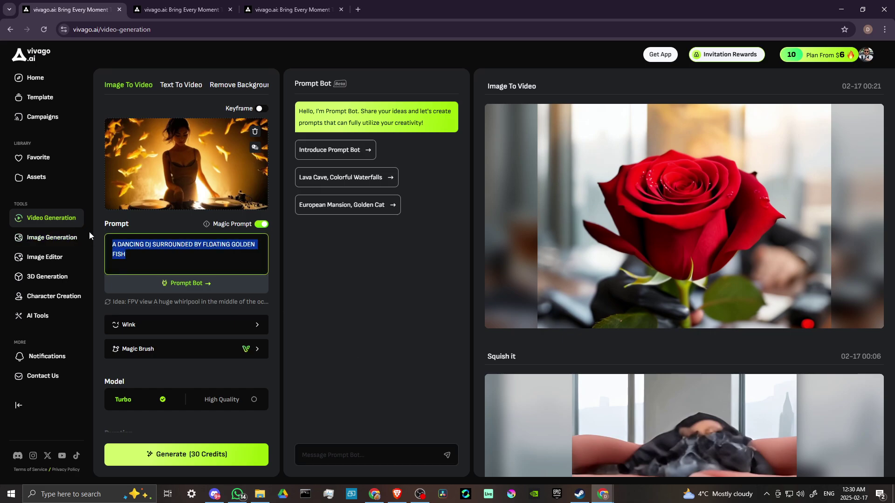
pyautogui.hotkey('ctrl', 'c')
pyautogui.click(330, 456)
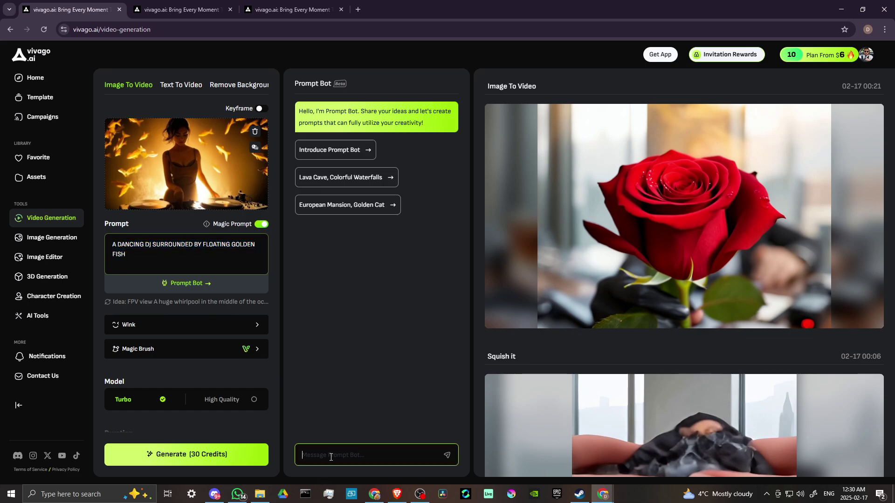
pyautogui.hotkey('ctrl', 'v')
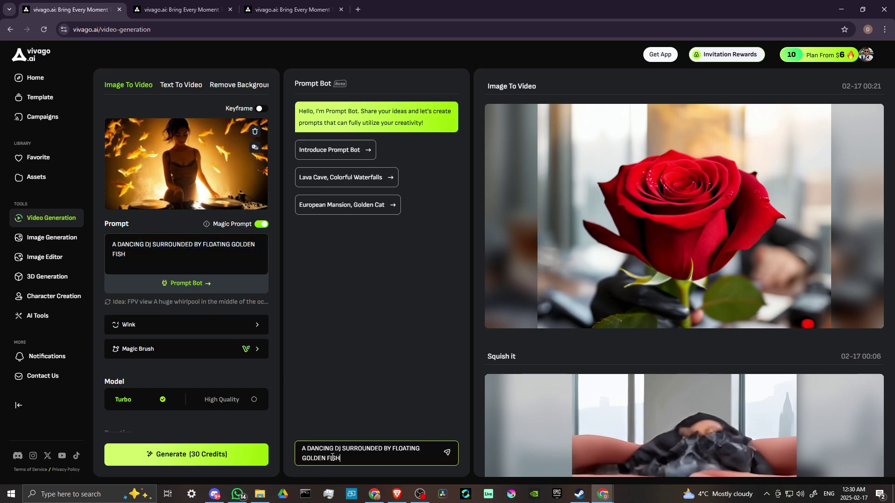
pyautogui.press('Return')
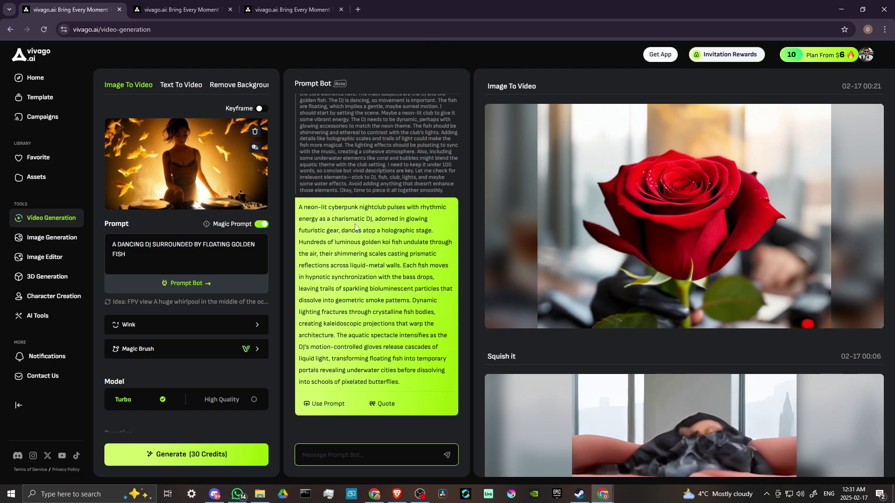
# Paste Prompt Bot's expanded answer over the golden-fish prompt.
pyautogui.click(300, 207)
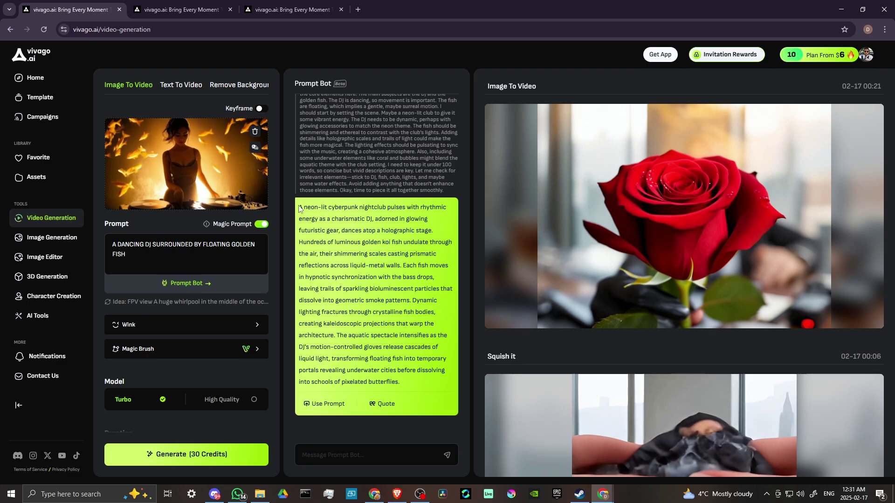
pyautogui.moveTo(299, 207); pyautogui.dragTo(440, 380)
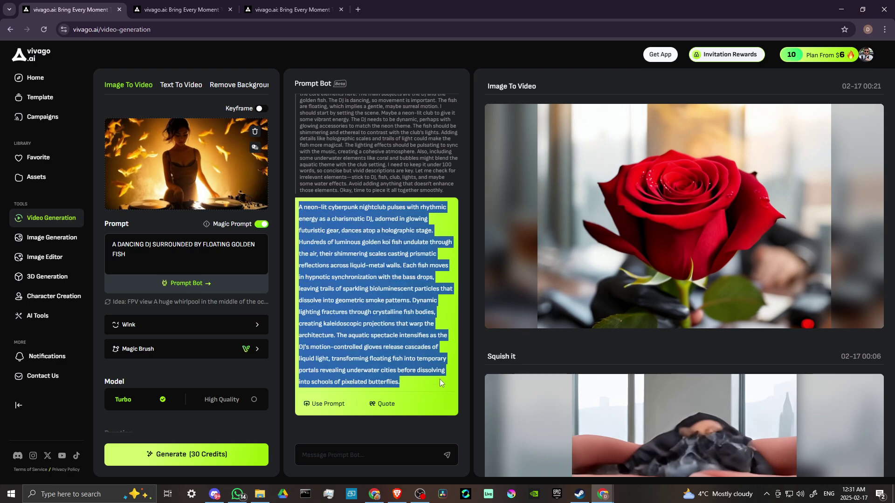
pyautogui.click(138, 251)
pyautogui.tripleClick(138, 251)
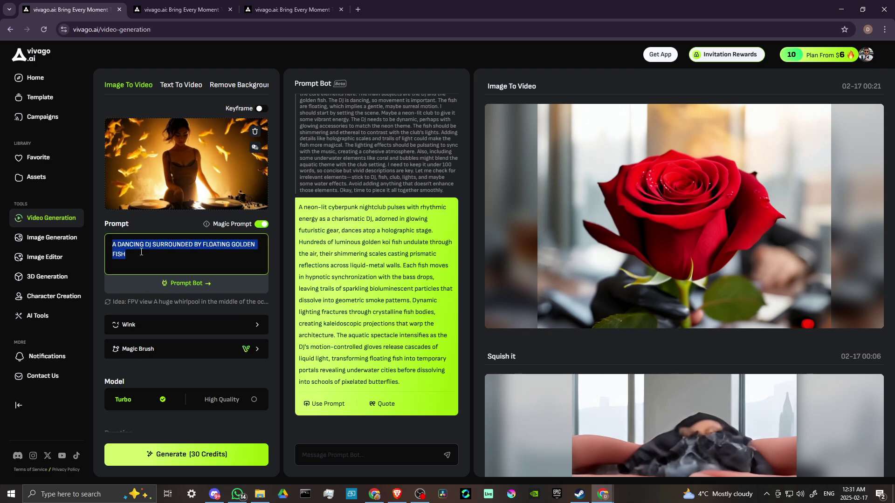
pyautogui.hotkey('ctrl', 'v')
pyautogui.scroll(3, 159, 317)
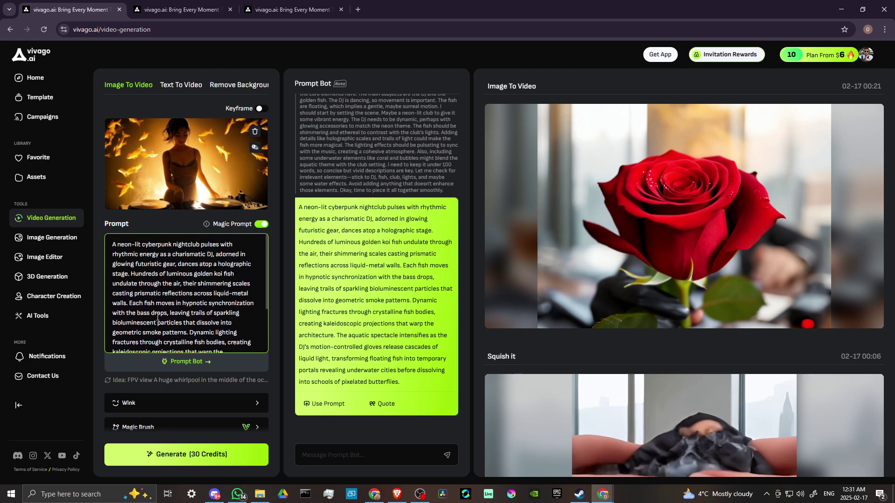
pyautogui.scroll(-5, 137, 252)
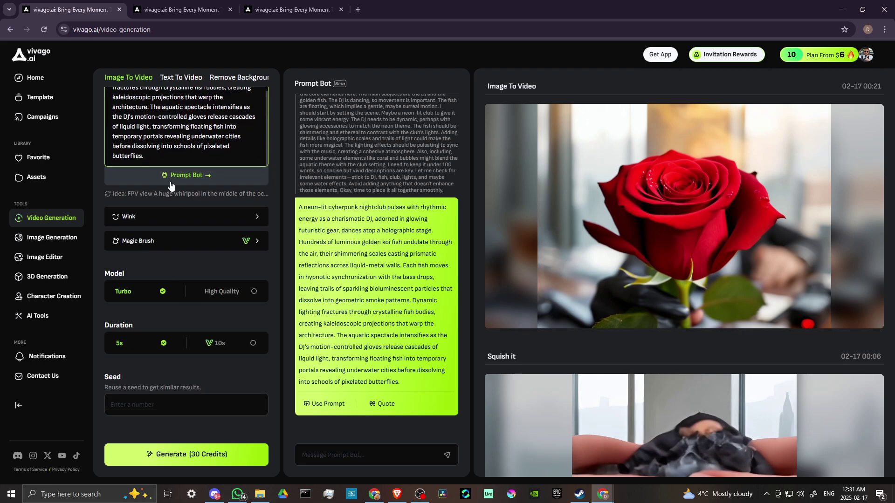
pyautogui.scroll(3, 176, 199)
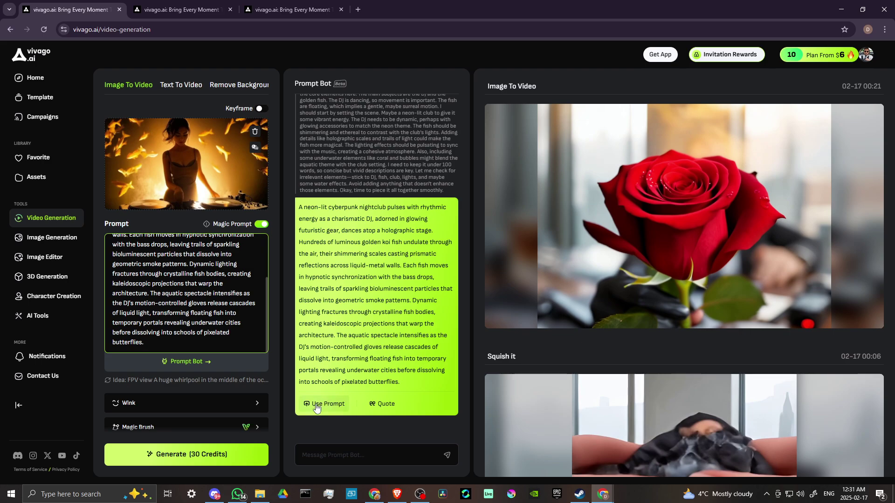
# Delete the pasted text, apply the bot suggestion, then empty the prompt field again.
pyautogui.tripleClick(183, 343)
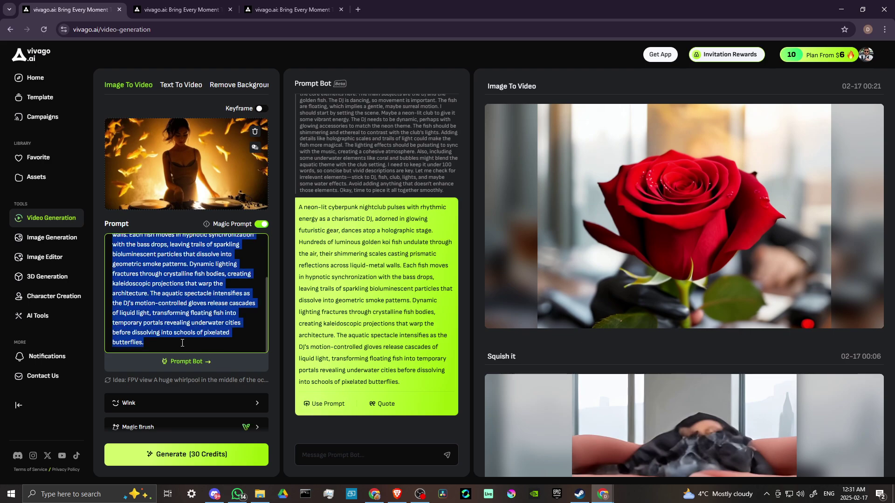
pyautogui.press('BackSpace')
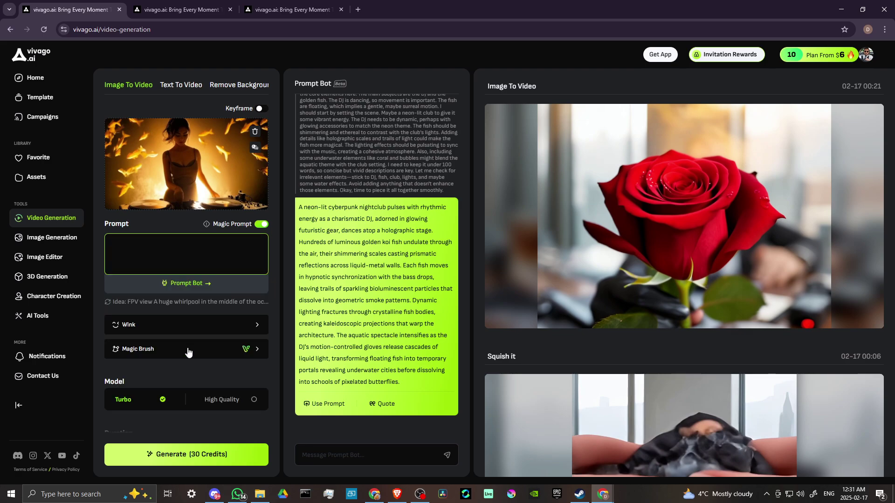
pyautogui.click(324, 405)
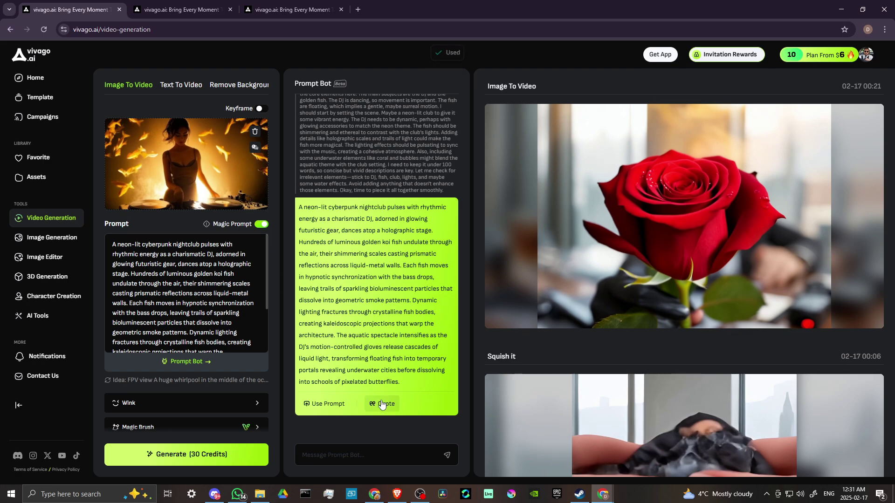
pyautogui.tripleClick(223, 313)
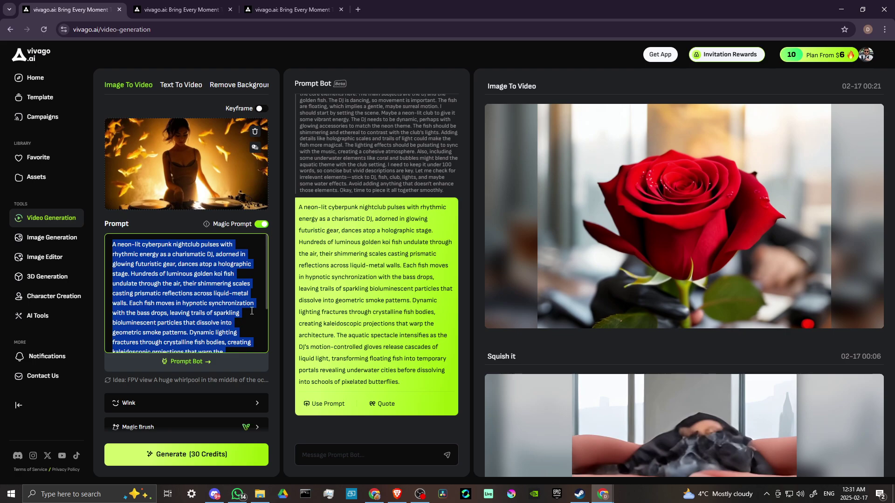
pyautogui.press('BackSpace')
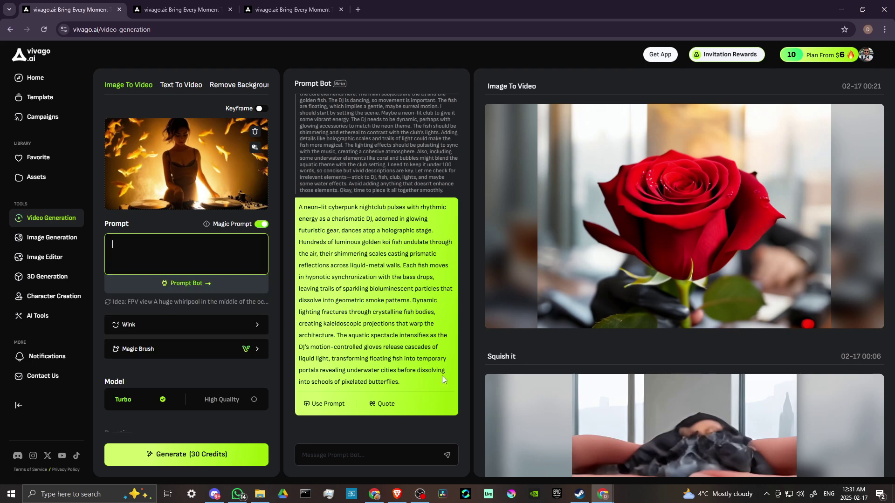
# Fill the prompt with Prompt Bot's neon-lit cyberpunk nightclub description via Use Prompt.
pyautogui.click(394, 407)
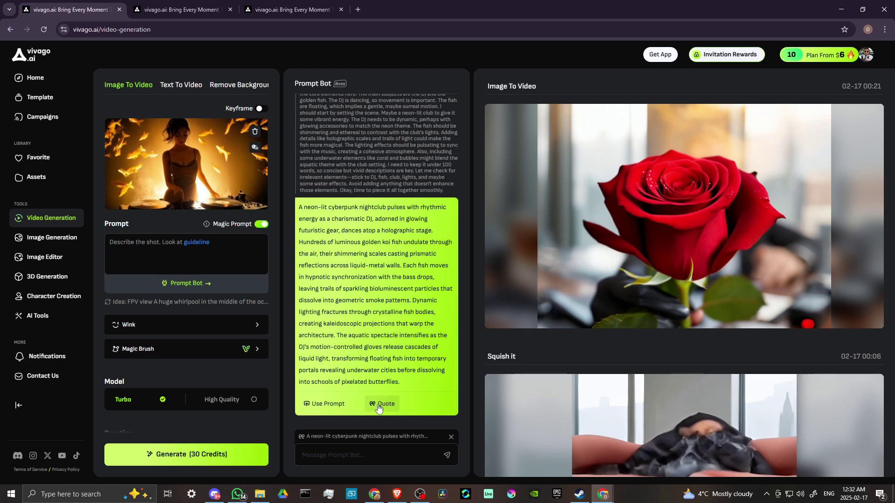
pyautogui.click(342, 454)
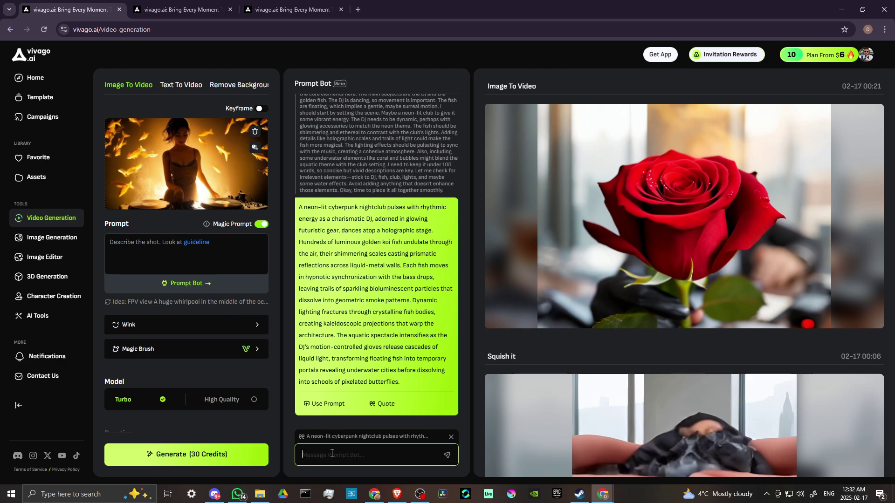
pyautogui.click(335, 399)
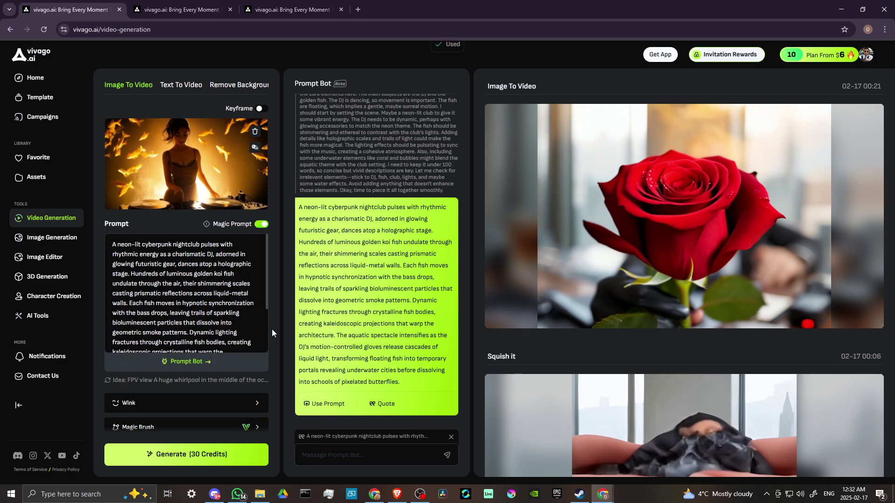
# Review the Turbo model, 5s duration, Seed and Negative Prompt settings in the panel.
pyautogui.scroll(-3, 150, 289)
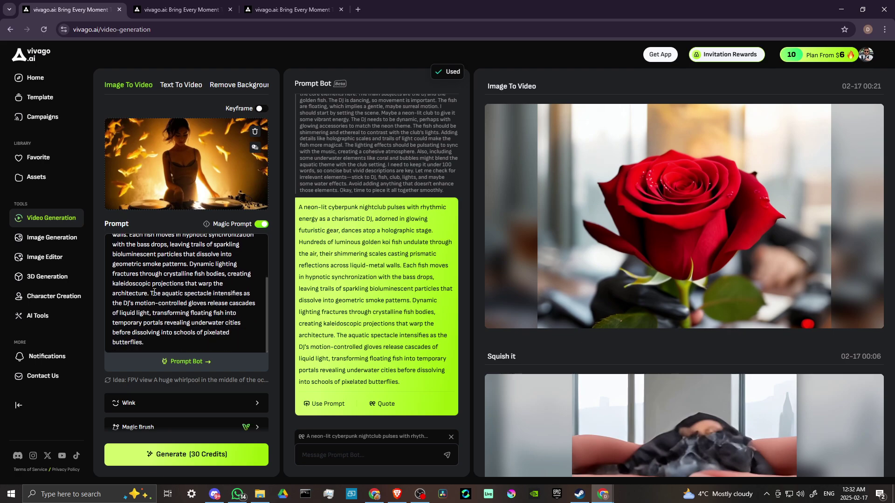
pyautogui.scroll(3, 156, 290)
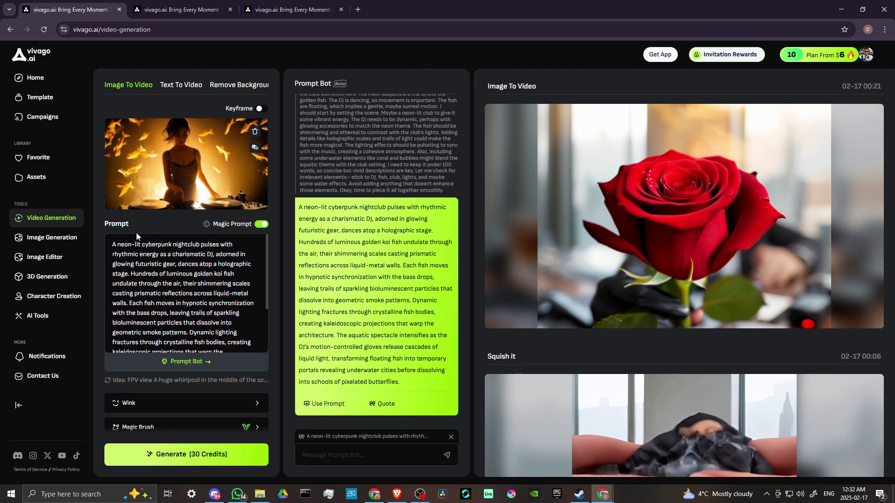
pyautogui.scroll(-3, 160, 276)
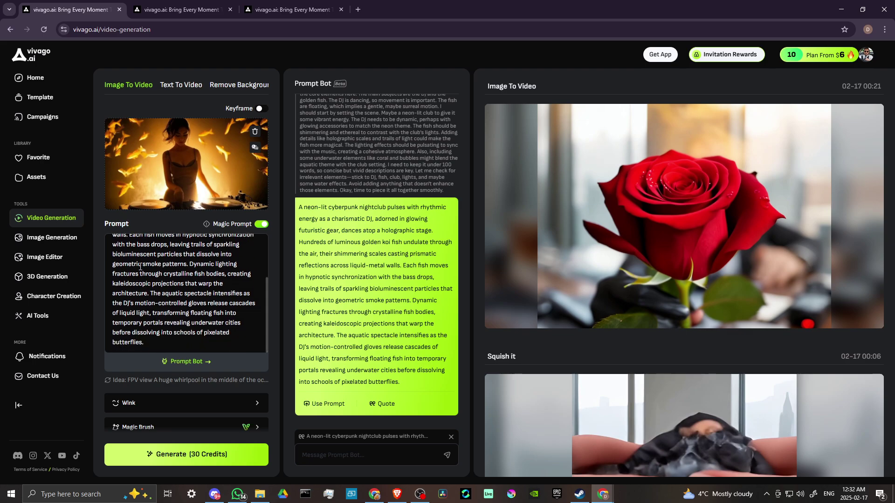
pyautogui.scroll(-5, 186, 290)
pyautogui.scroll(4, 186, 290)
pyautogui.scroll(-2, 187, 291)
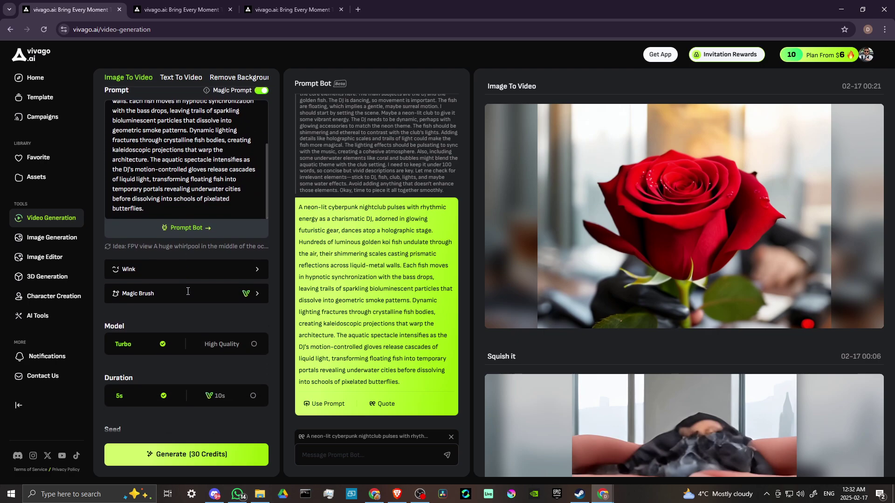
pyautogui.scroll(-2, 196, 286)
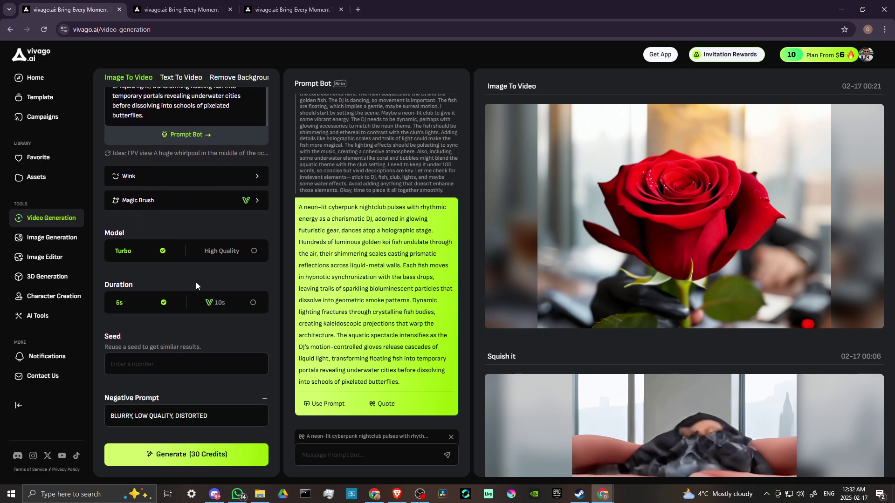
pyautogui.click(151, 177)
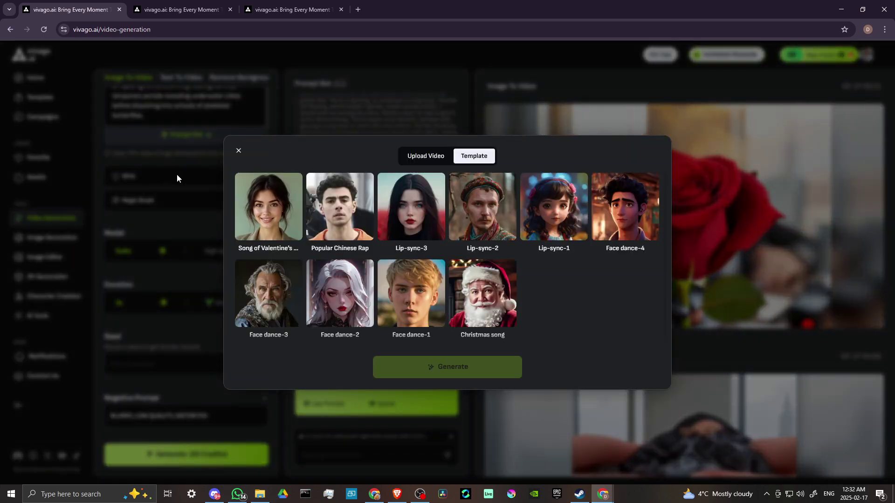
pyautogui.click(411, 213)
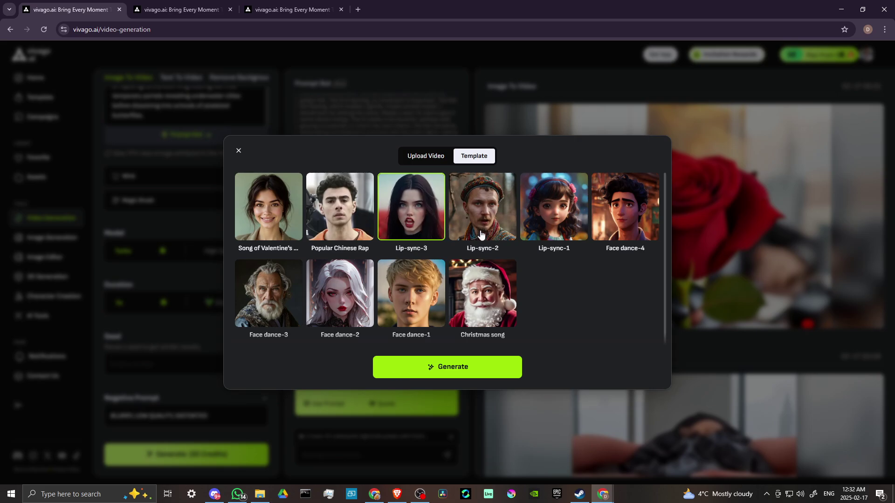
pyautogui.click(424, 156)
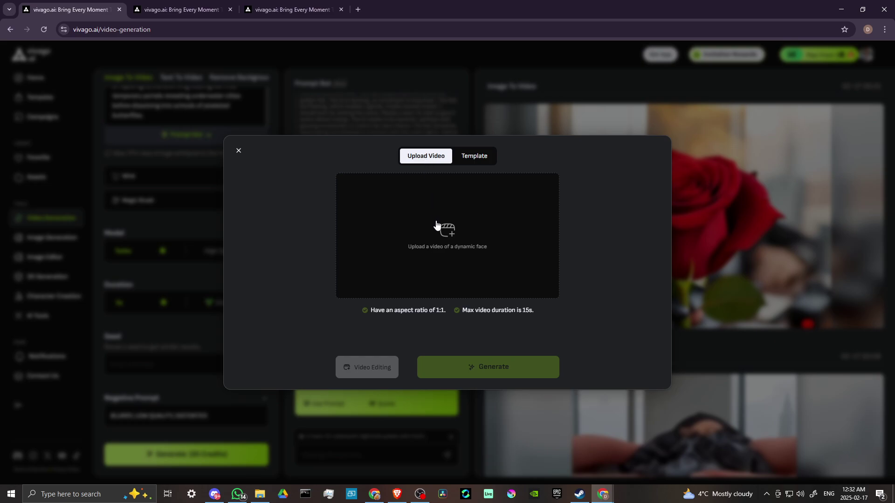
pyautogui.click(476, 158)
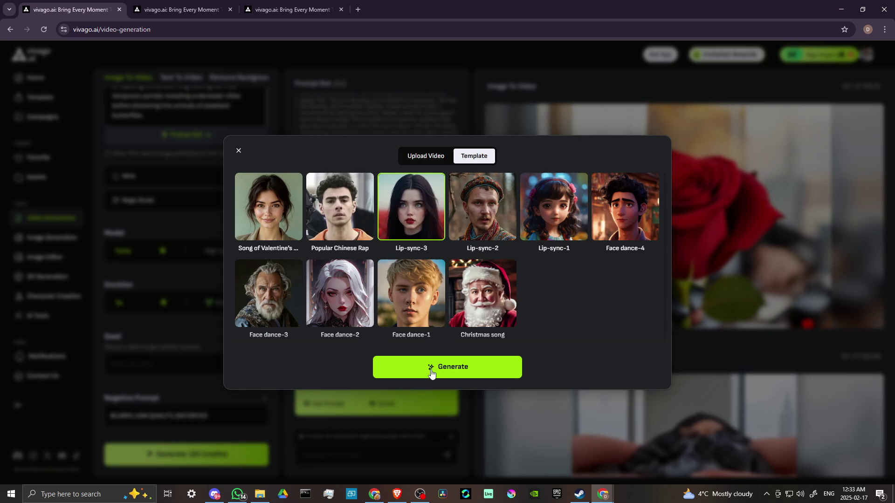
pyautogui.click(238, 150)
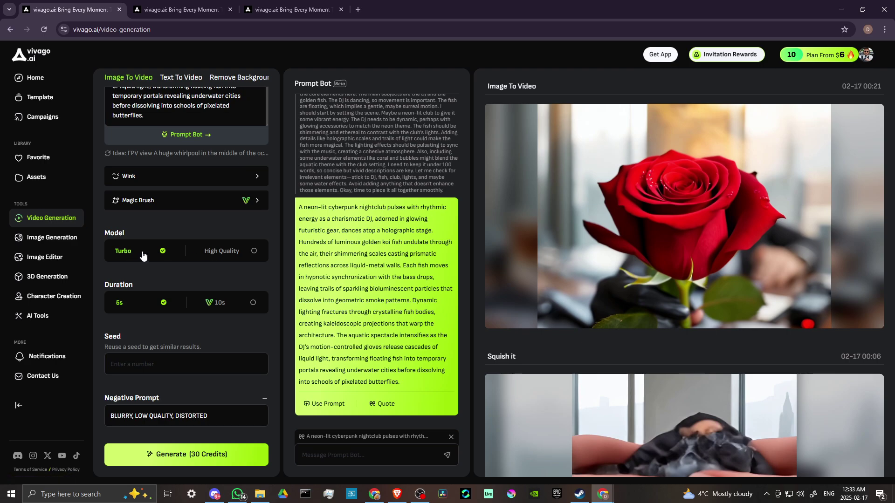
# Toggle the model between High Quality and Turbo, keep 5s duration, and select the Seed field.
pyautogui.click(242, 254)
pyautogui.click(135, 257)
pyautogui.click(154, 368)
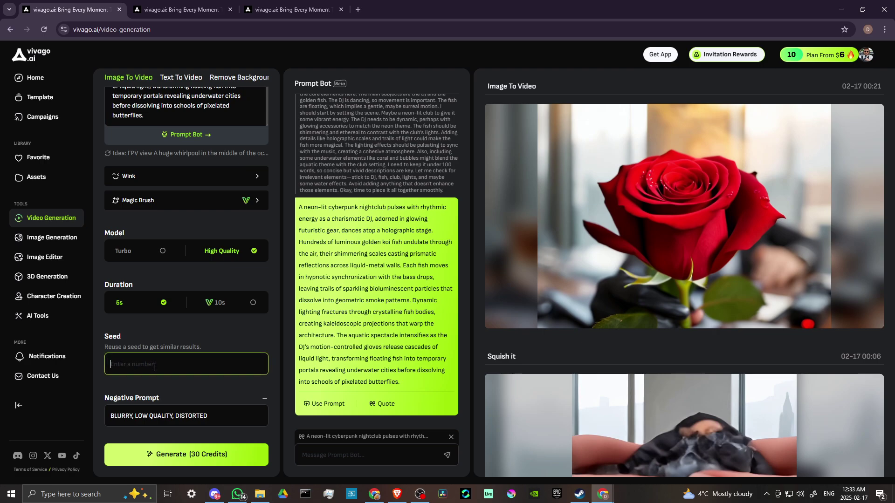
pyautogui.scroll(5, 158, 324)
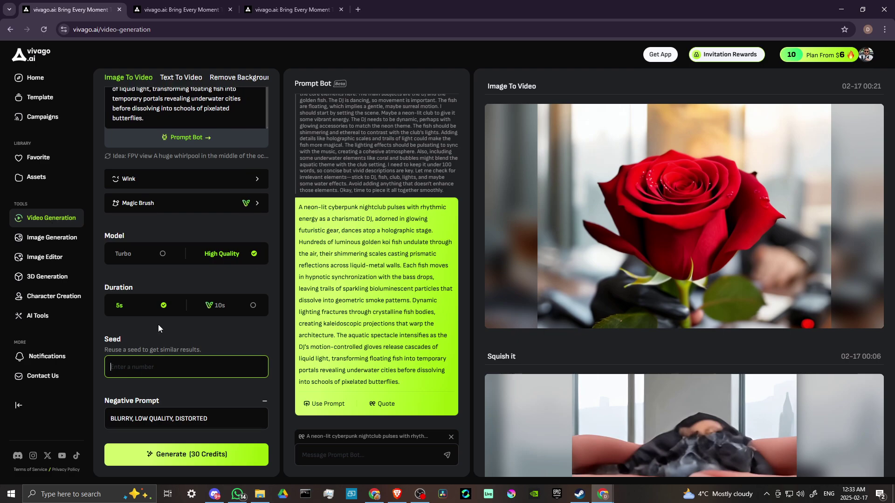
pyautogui.scroll(3, 168, 315)
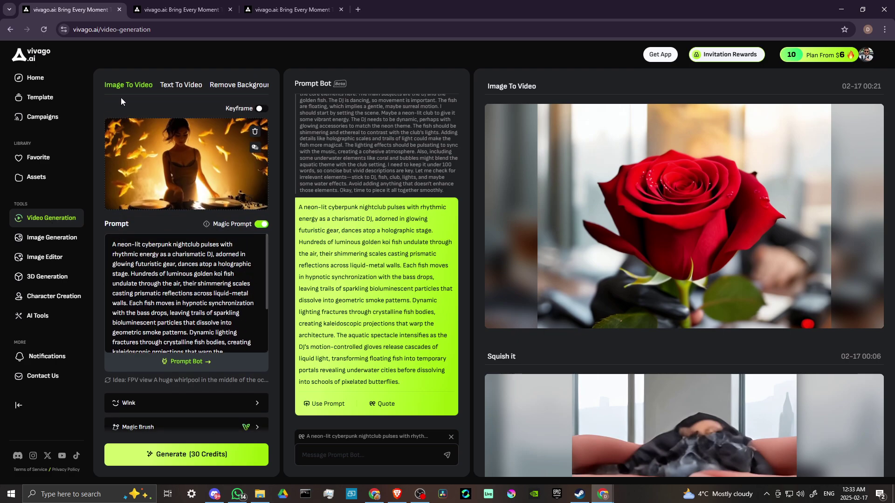
# Browse the Assets Video library, previewing clips from February 17, 2025 back to December 2024.
pyautogui.click(40, 179)
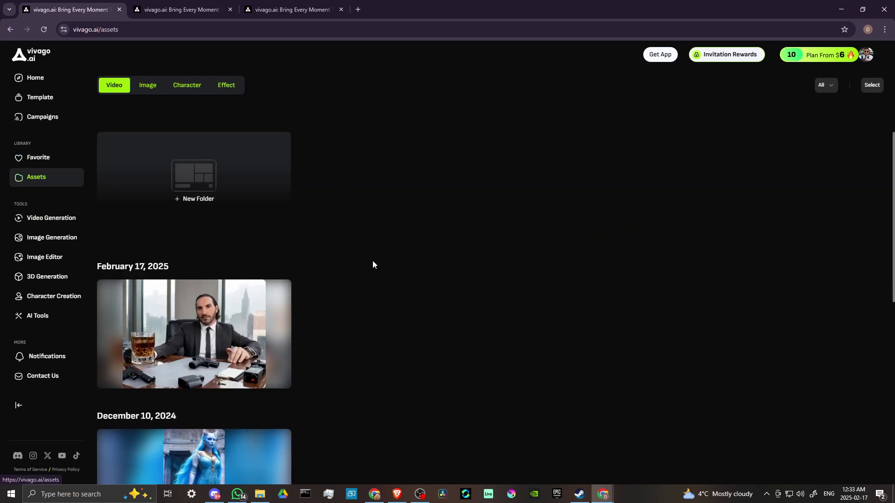
pyautogui.scroll(-4, 373, 264)
pyautogui.scroll(2, 373, 263)
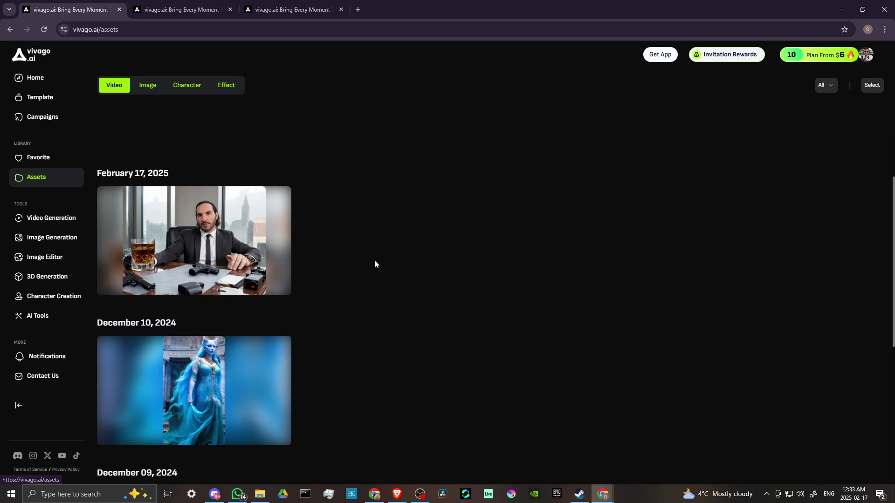
pyautogui.moveTo(121, 256)
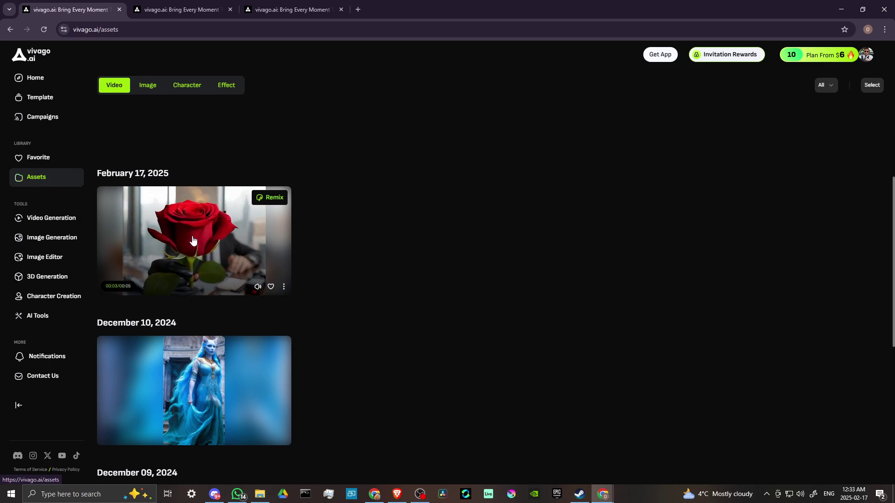
pyautogui.scroll(-4, 195, 245)
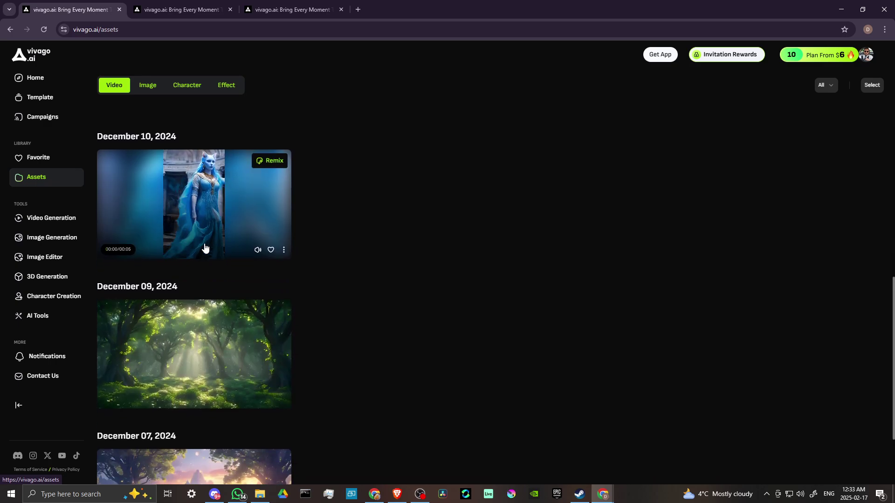
pyautogui.scroll(2, 205, 247)
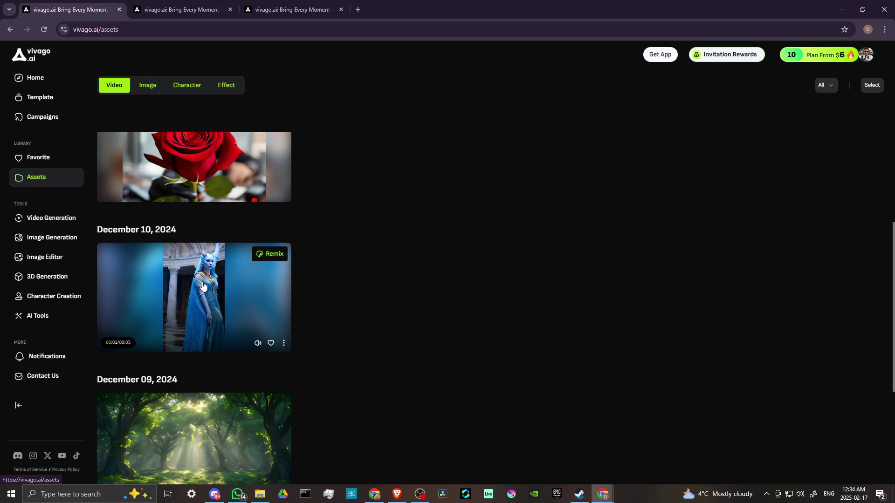
pyautogui.scroll(-4, 201, 285)
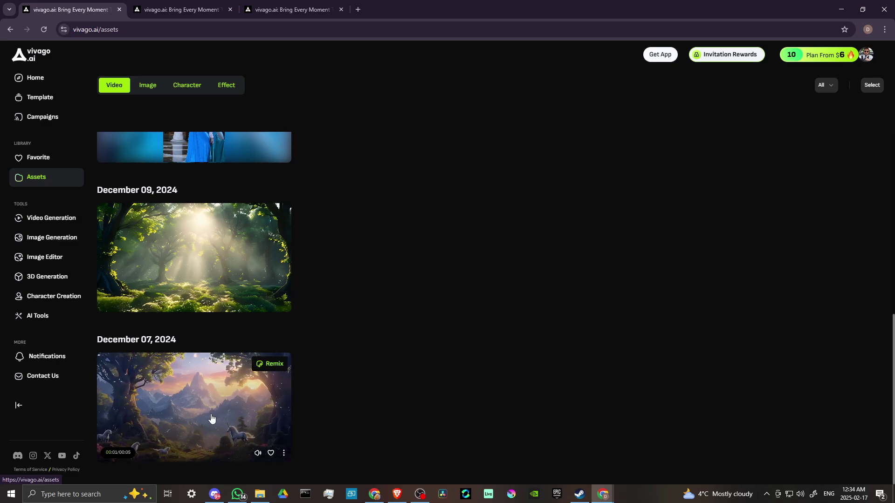
pyautogui.scroll(8, 211, 418)
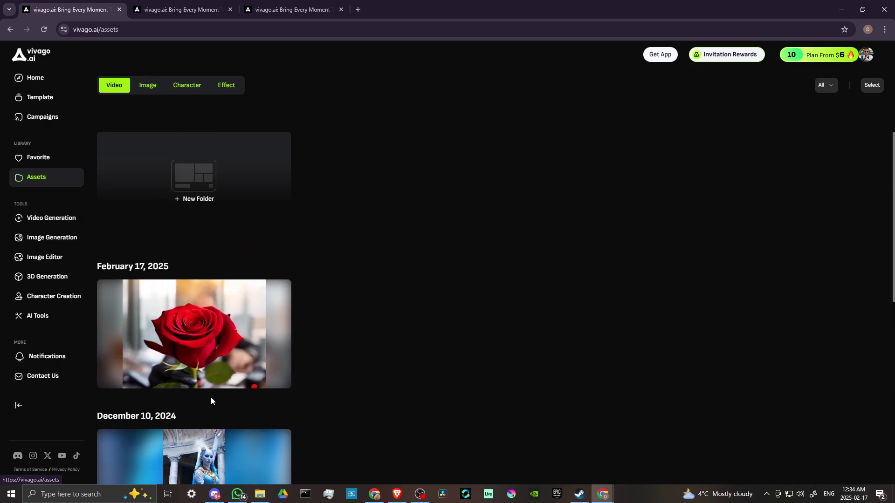
pyautogui.scroll(-4, 186, 345)
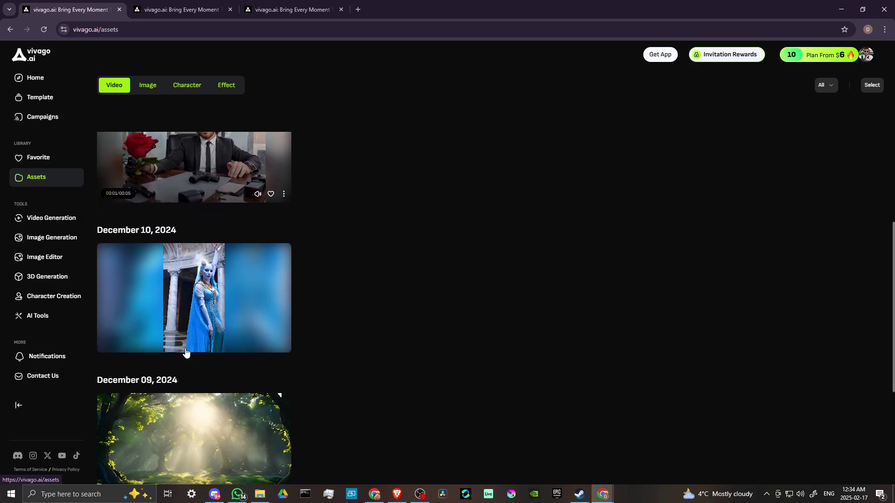
pyautogui.scroll(2, 185, 352)
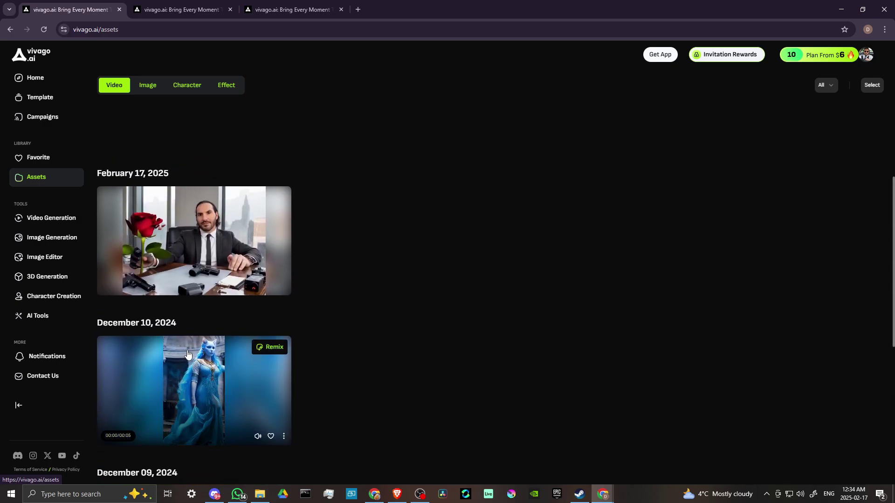
pyautogui.click(202, 383)
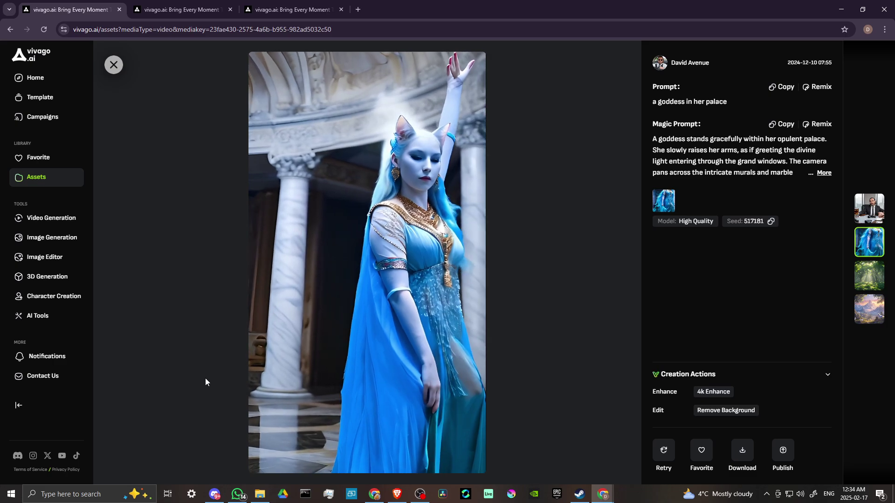
pyautogui.click(113, 65)
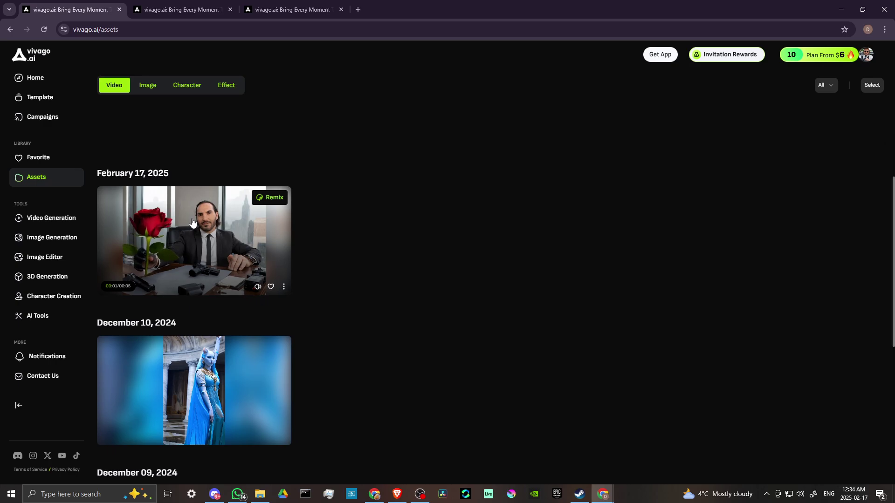
pyautogui.moveTo(195, 252)
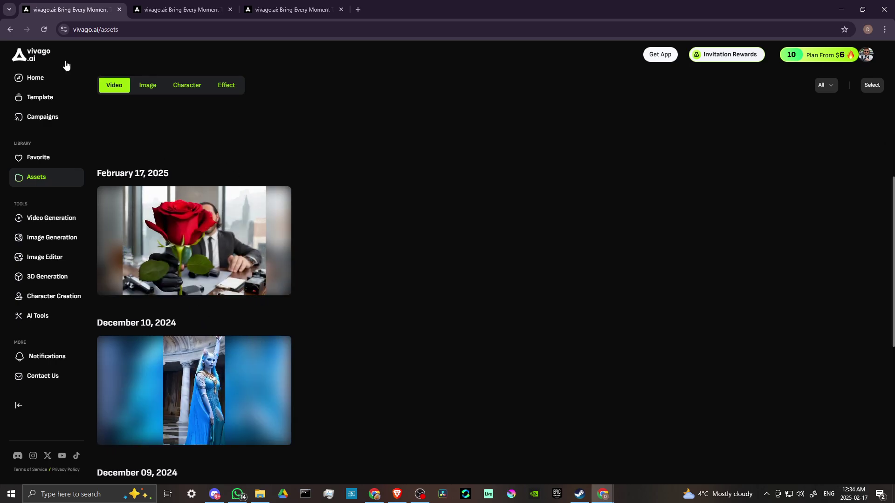
pyautogui.moveTo(193, 381)
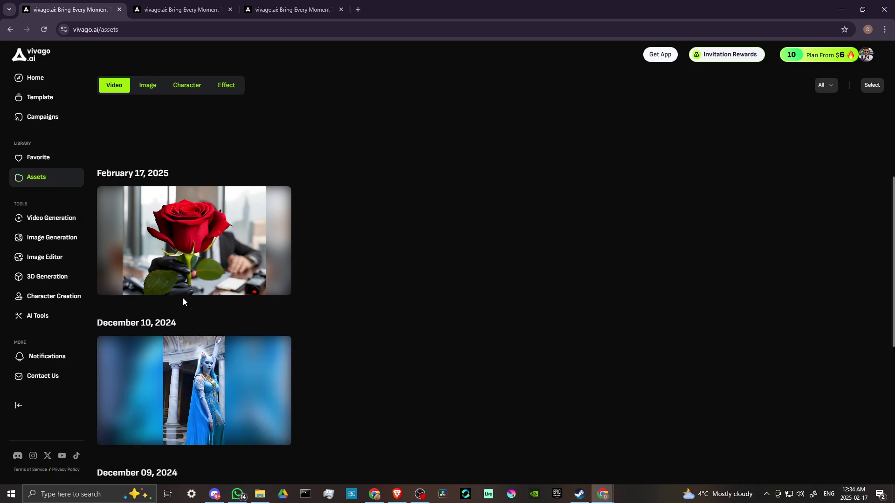
pyautogui.moveTo(185, 227)
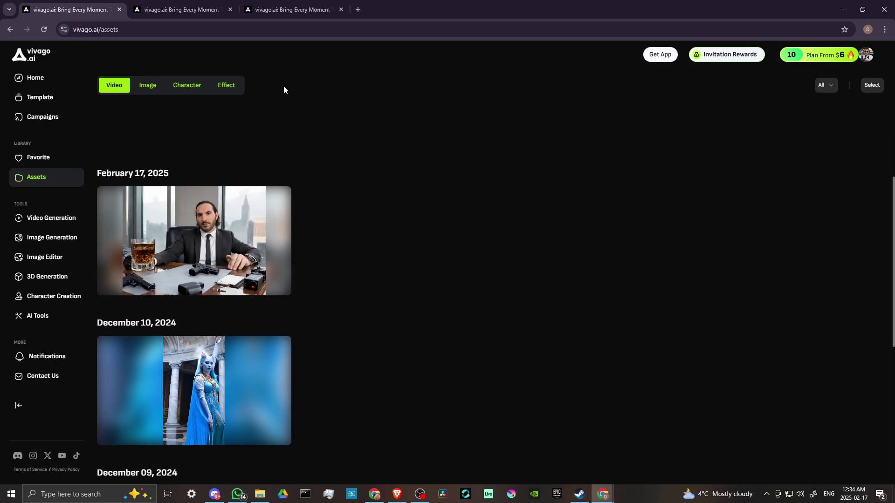
# Switch to the Image Generation page, showing an empty prompt and the Polyart model.
pyautogui.click(55, 239)
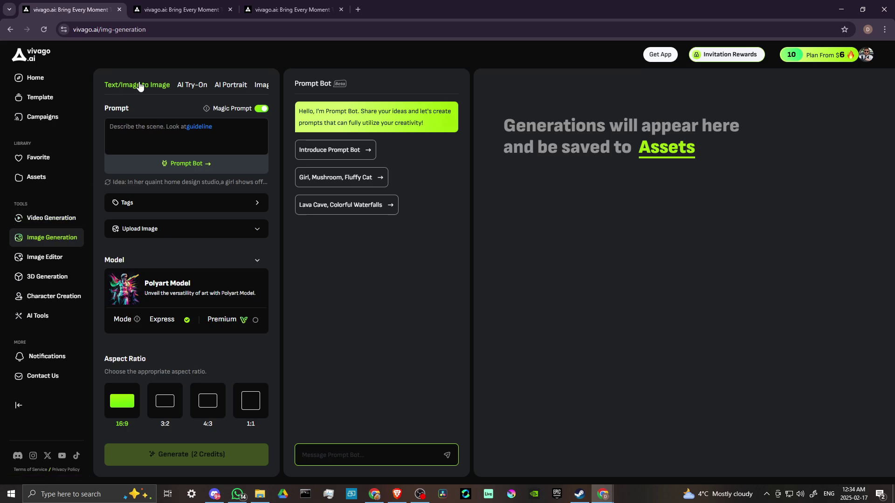